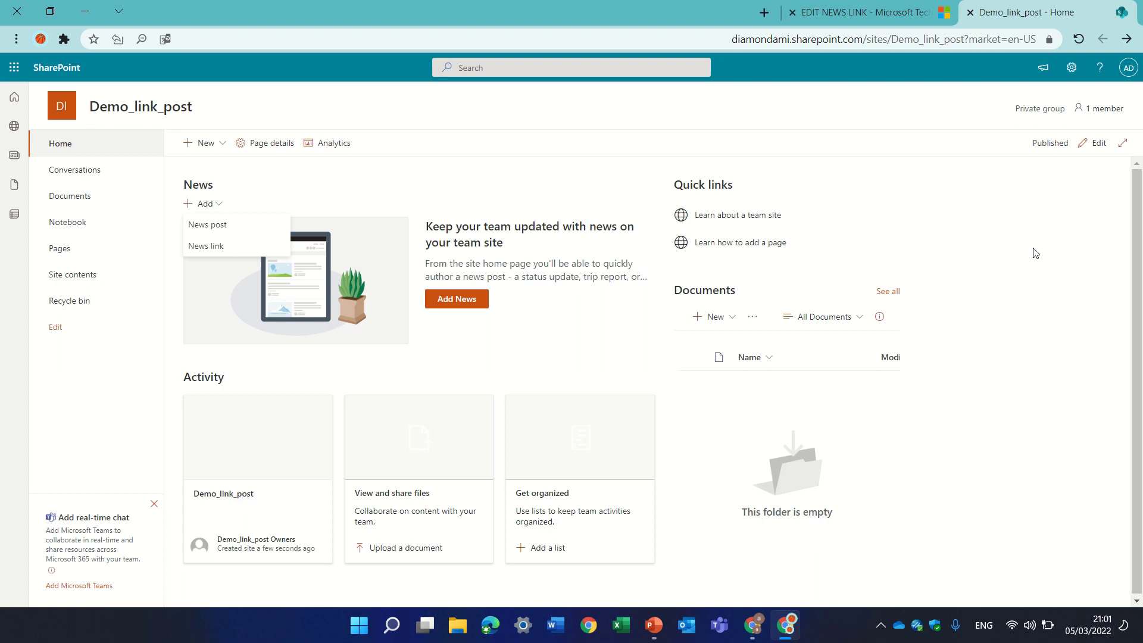
Step: Work the News Add options on the Demo_link_post home page to begin a news post
click(636, 176)
click(213, 210)
Step: Publish a Visual-template news post titled 'test' and go back to the site home page
click(250, 225)
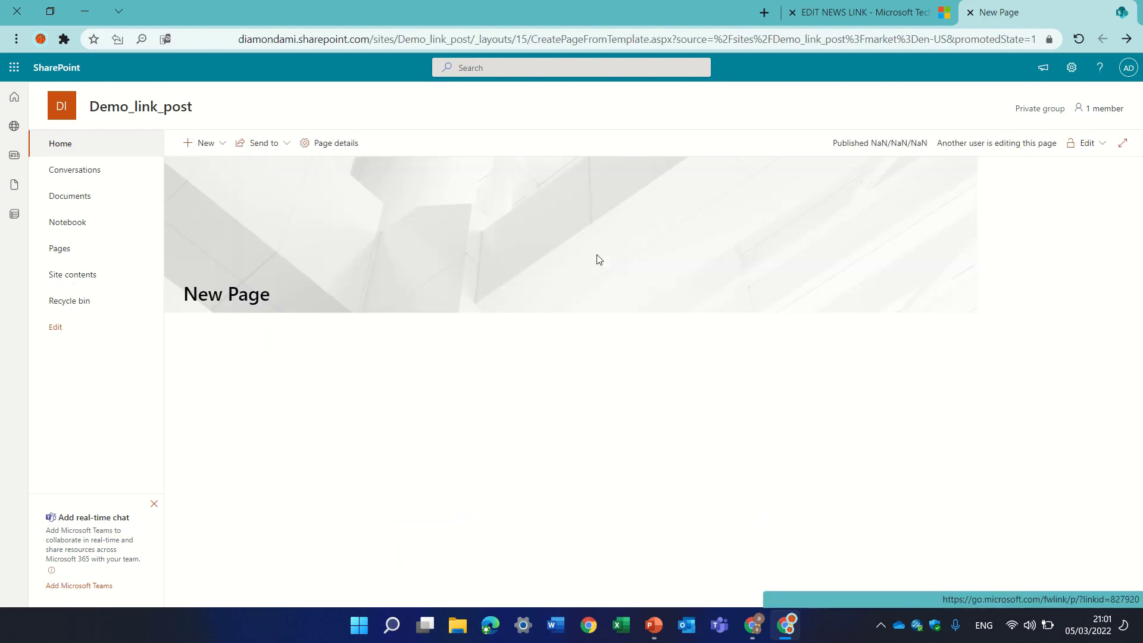
click(298, 203)
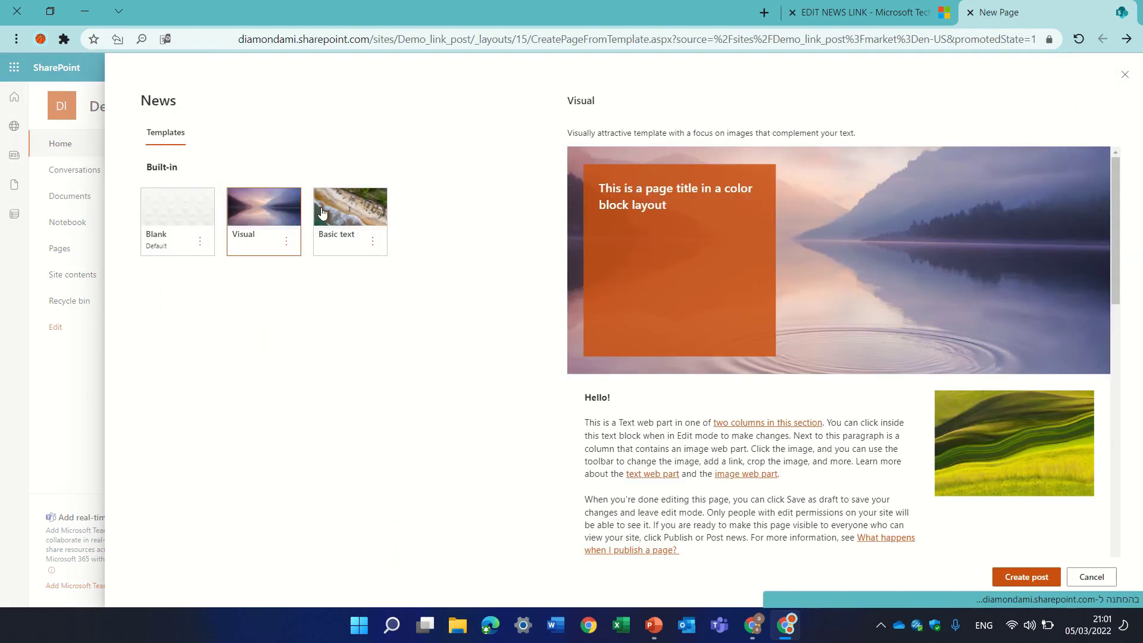
click(1041, 580)
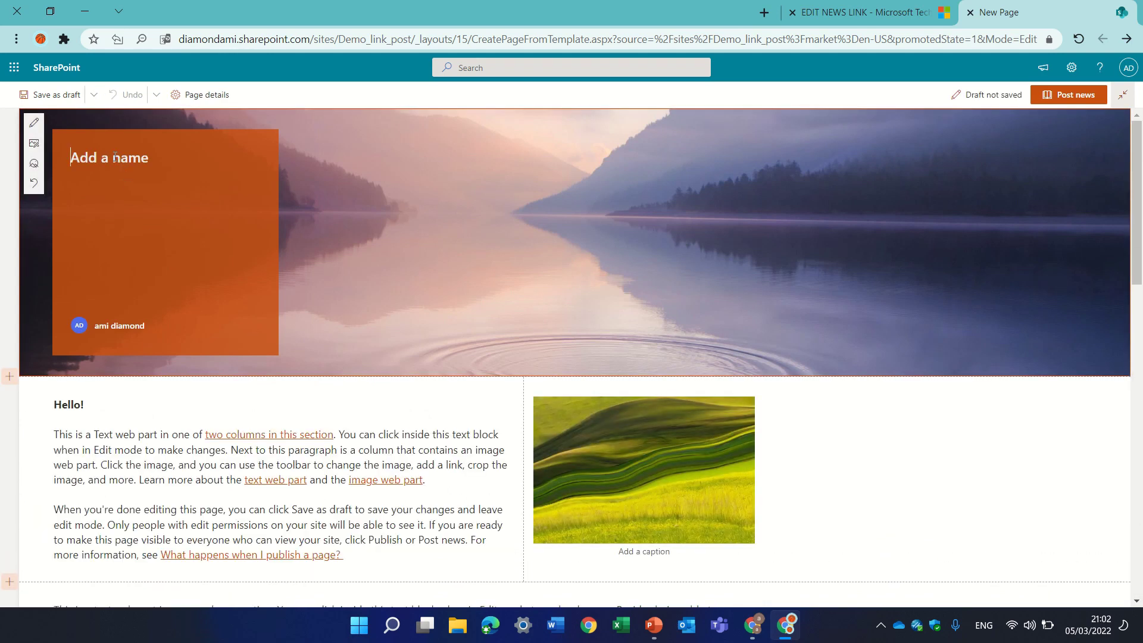
text(test)
click(1072, 97)
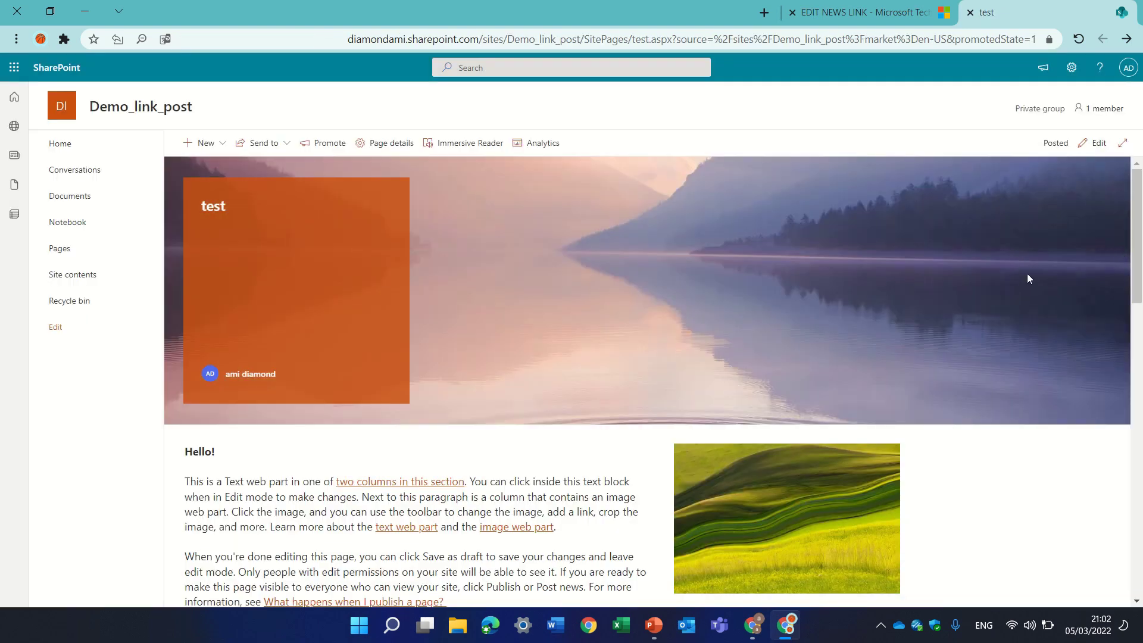
click(62, 142)
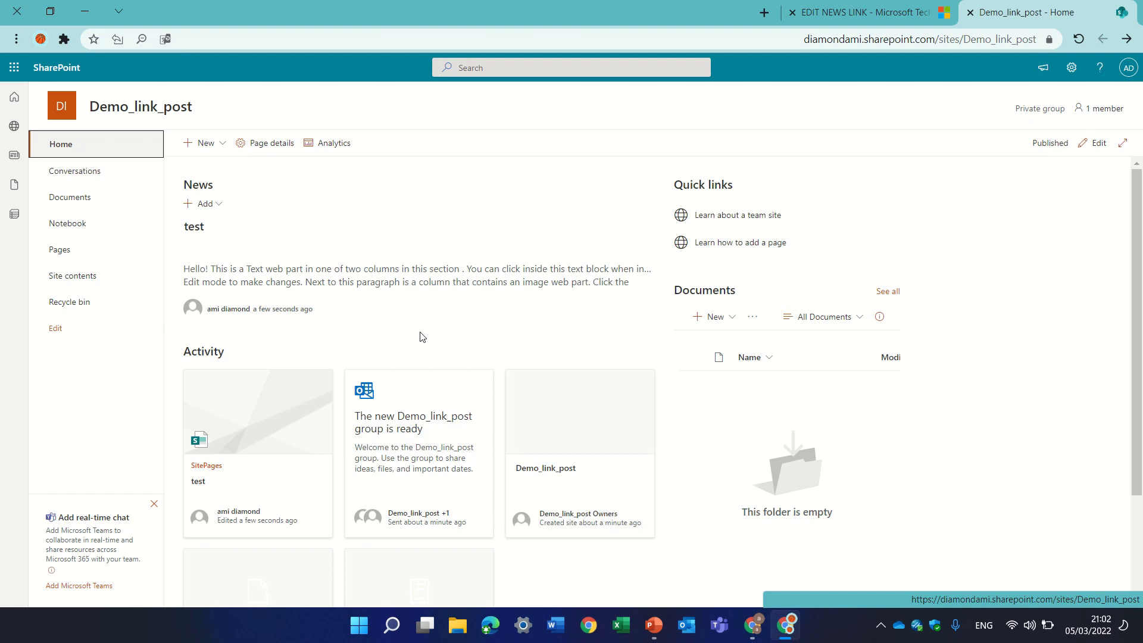
Step: Post a news link with the pasted Washington Post URL, after checking the Tech Community help steps
click(210, 204)
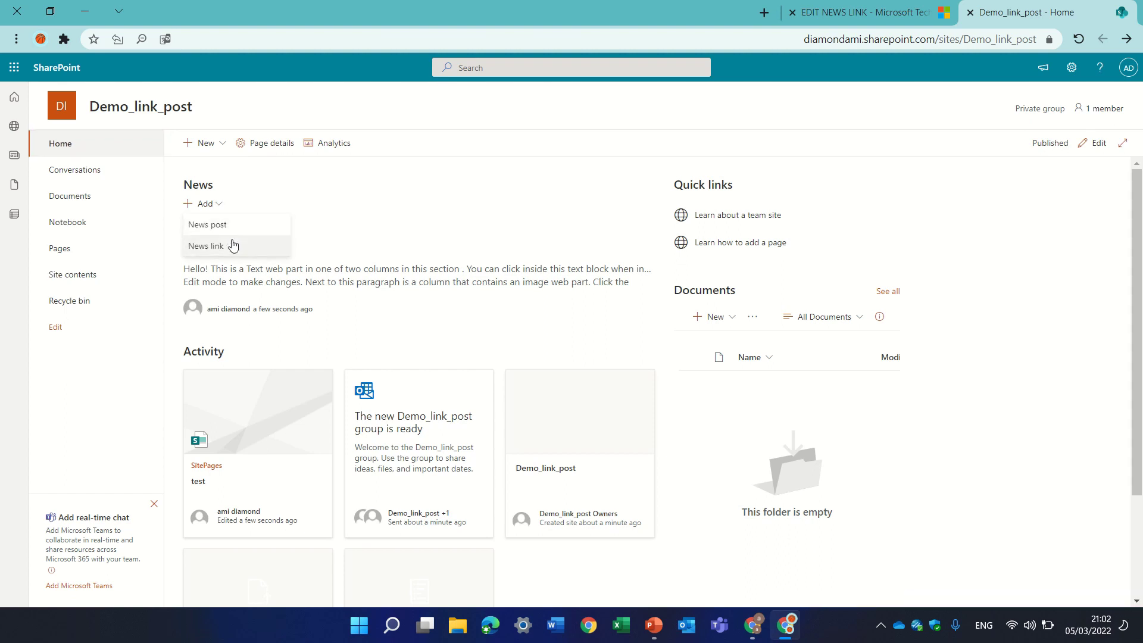
click(237, 247)
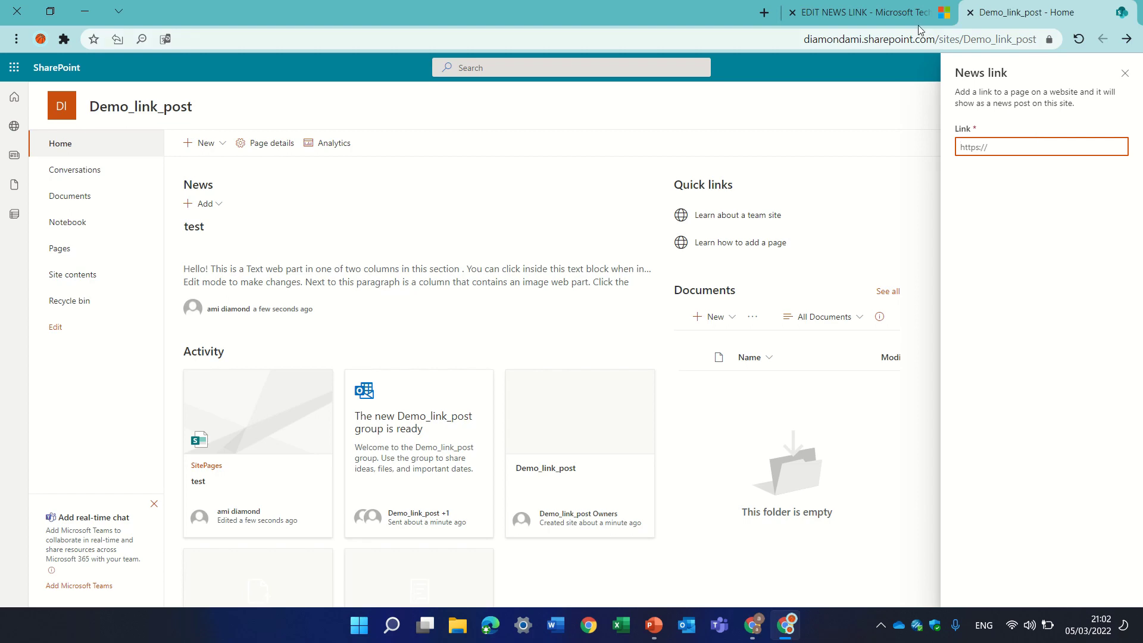
click(875, 12)
click(666, 39)
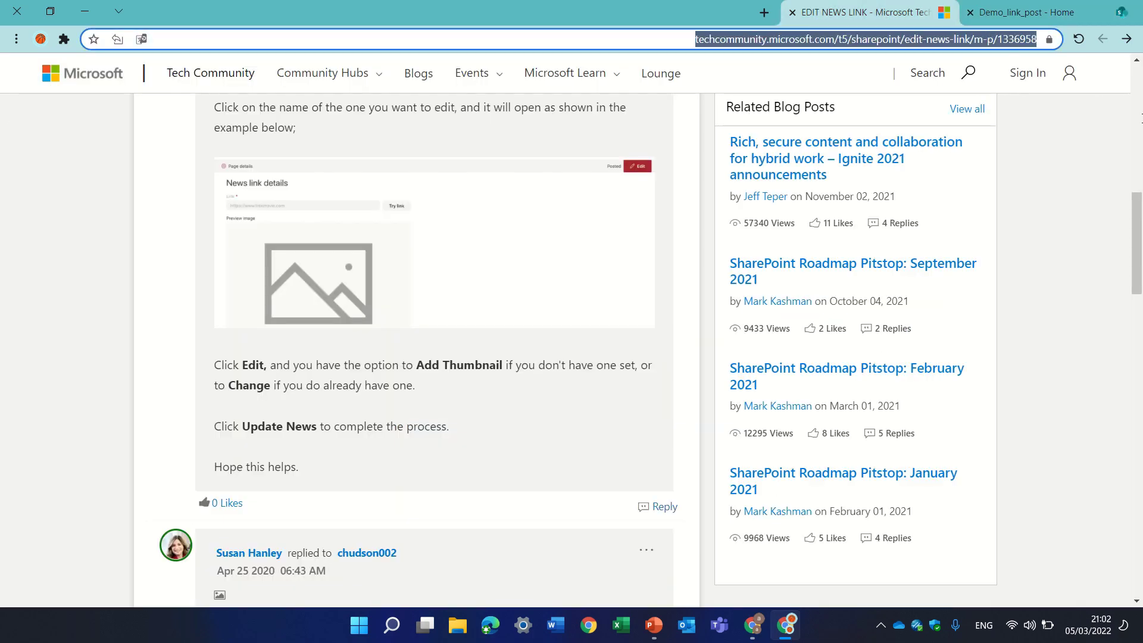
click(1141, 122)
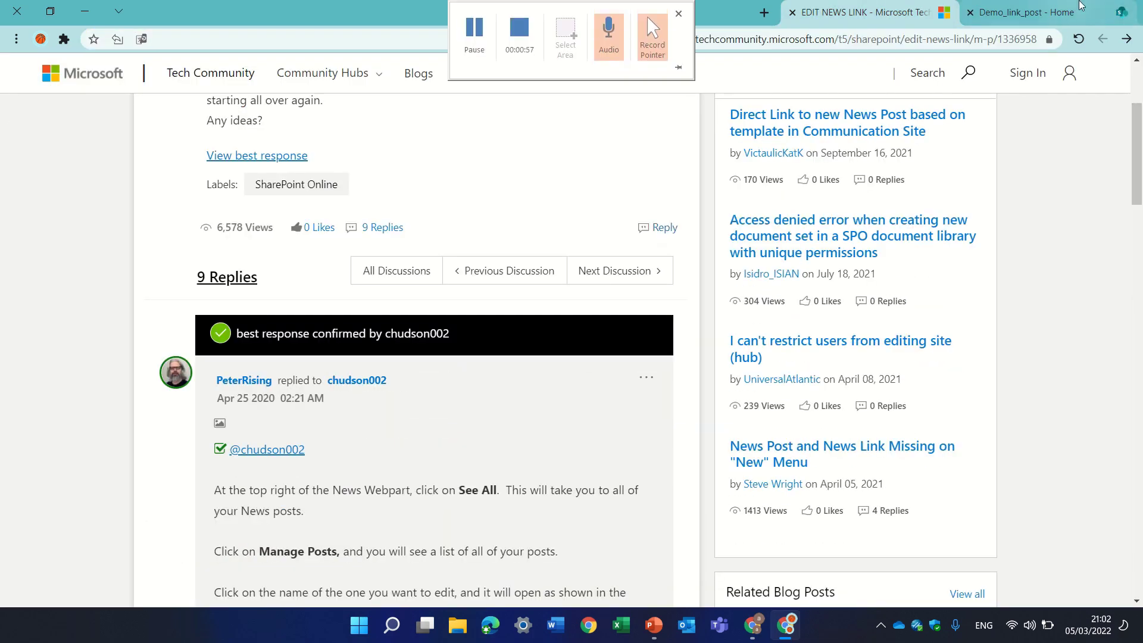
click(1021, 9)
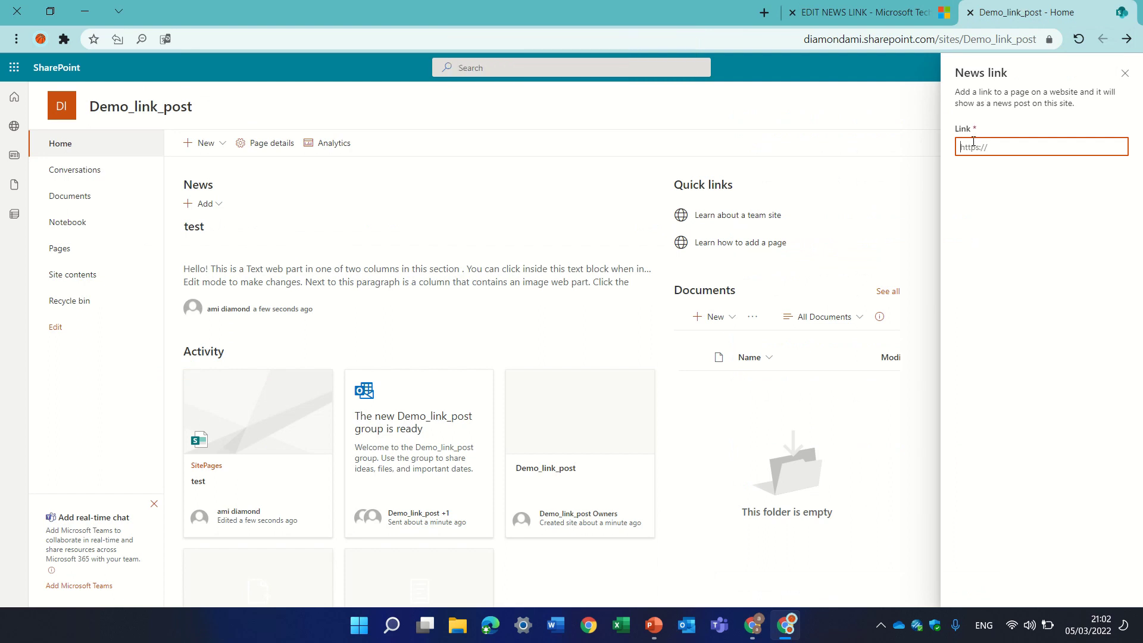
key(ctrl+v)
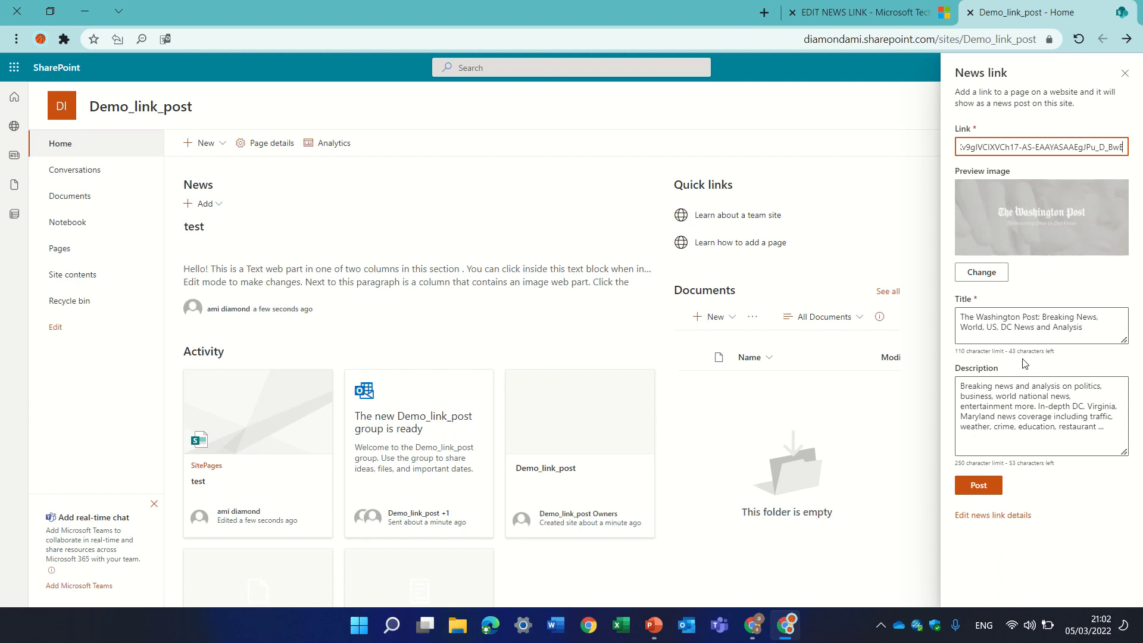
click(976, 485)
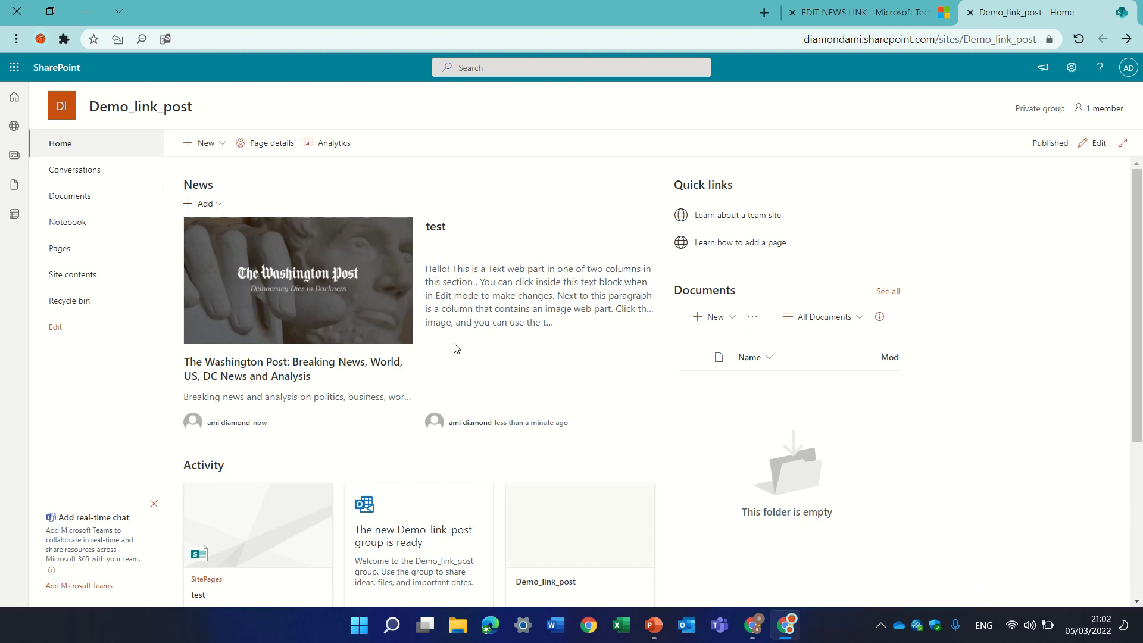
Step: Post a second news link using the same pasted Washington Post URL
click(205, 204)
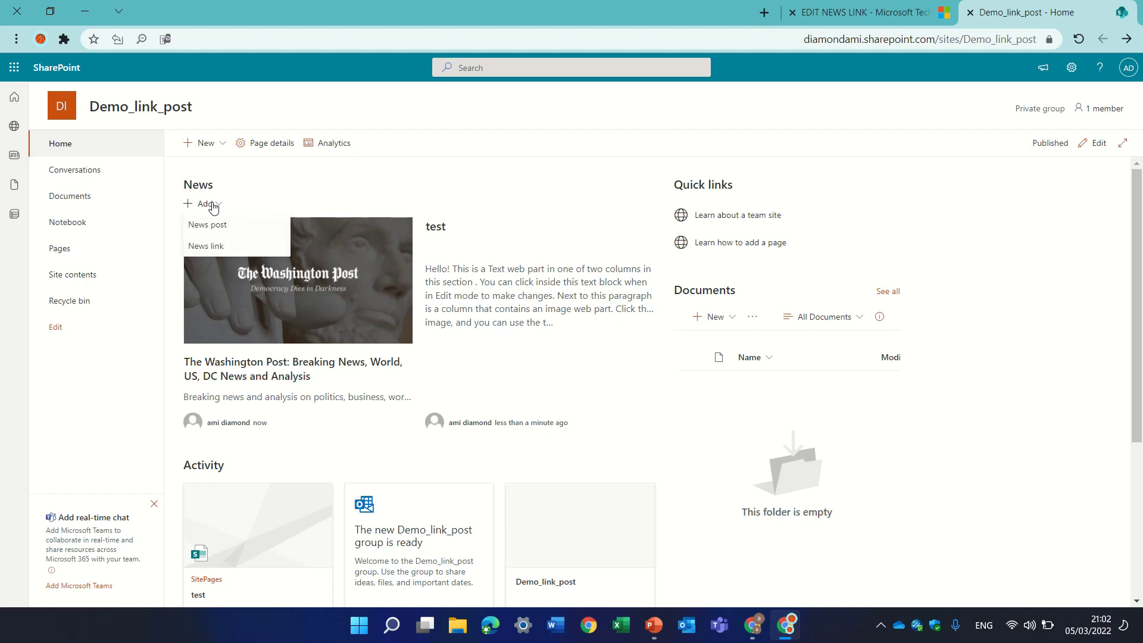
click(247, 247)
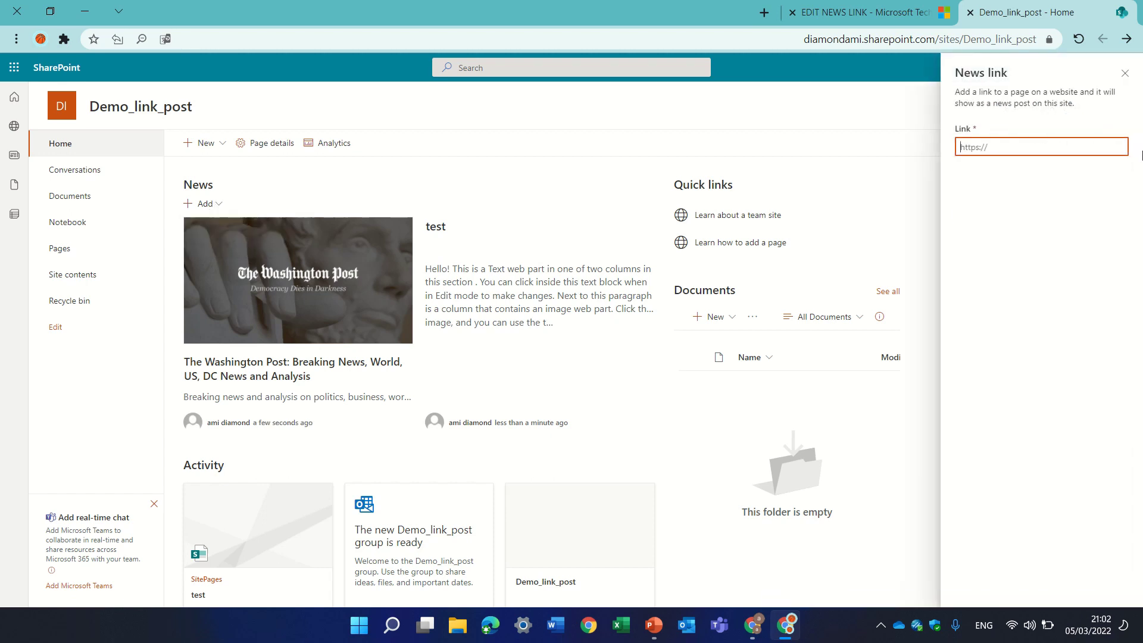
key(ctrl+v)
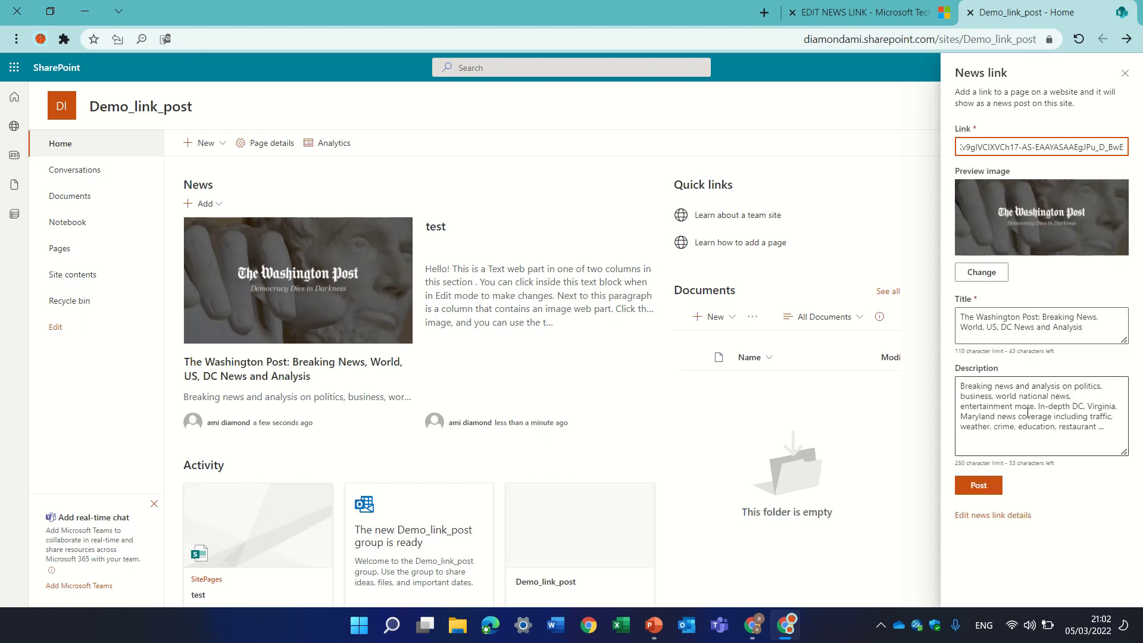
click(978, 485)
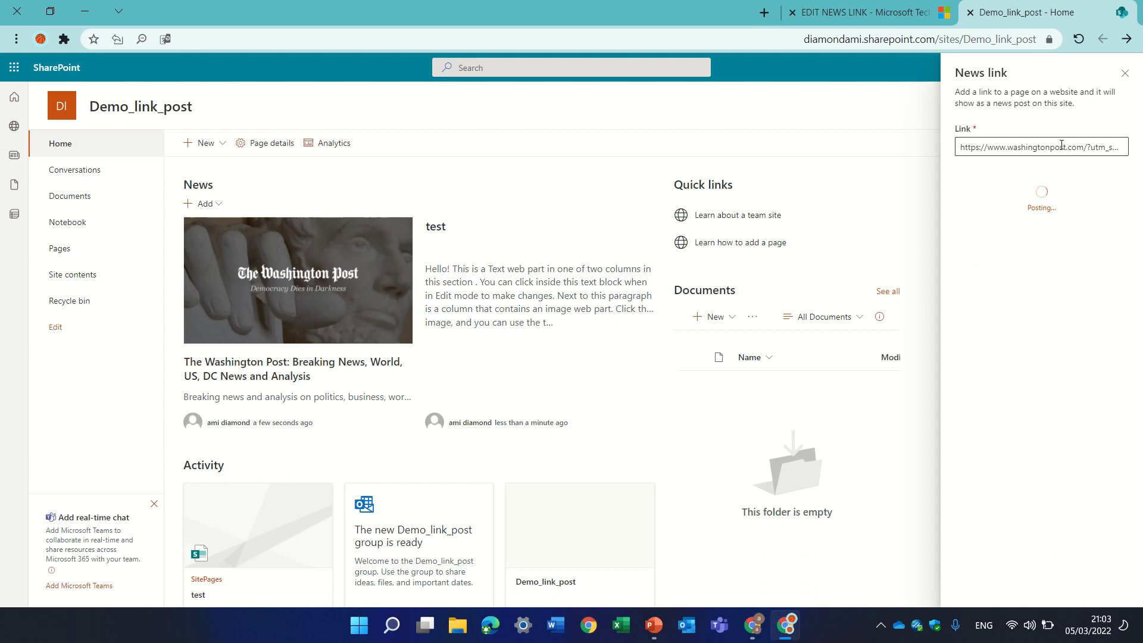
Step: Publish a Basic text news post titled 'sss' and return to the site home page
click(208, 205)
click(231, 233)
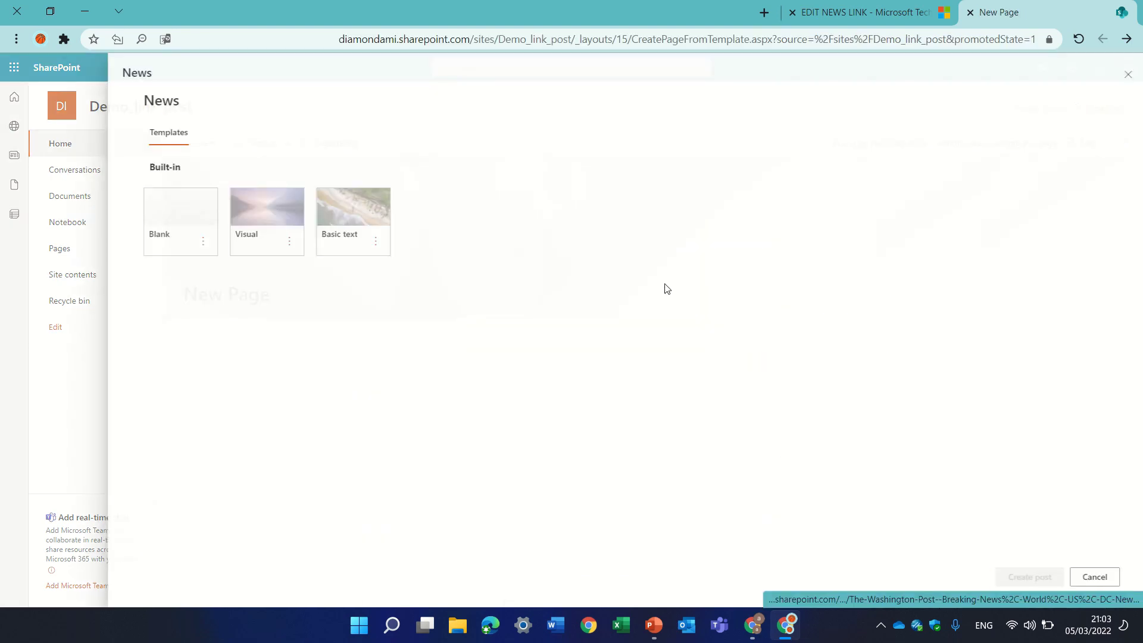
click(330, 203)
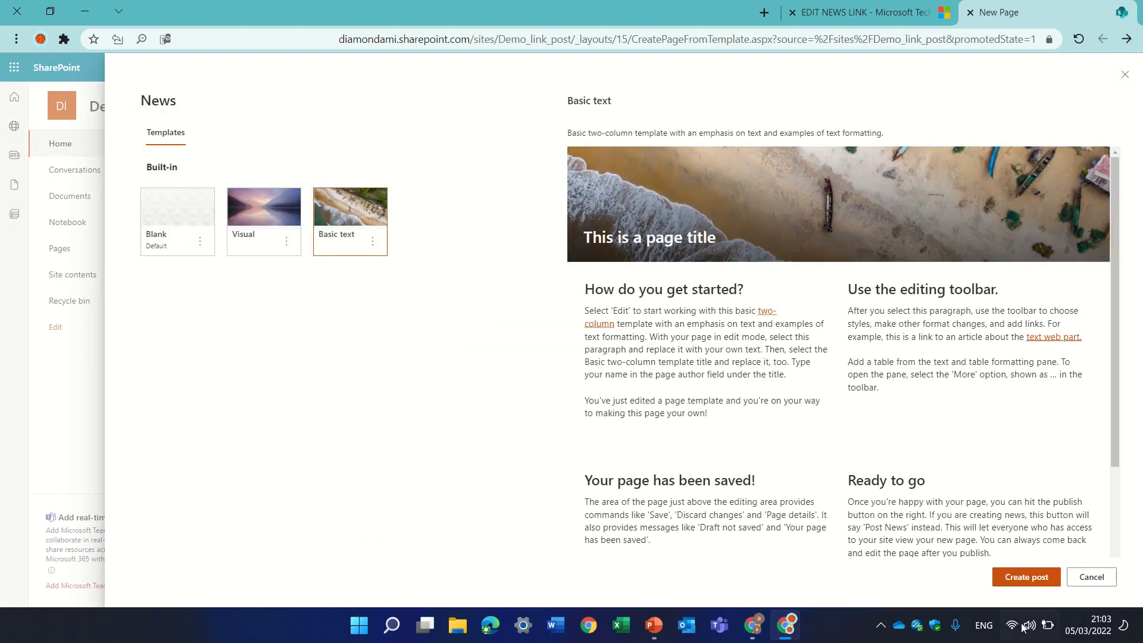
click(1036, 577)
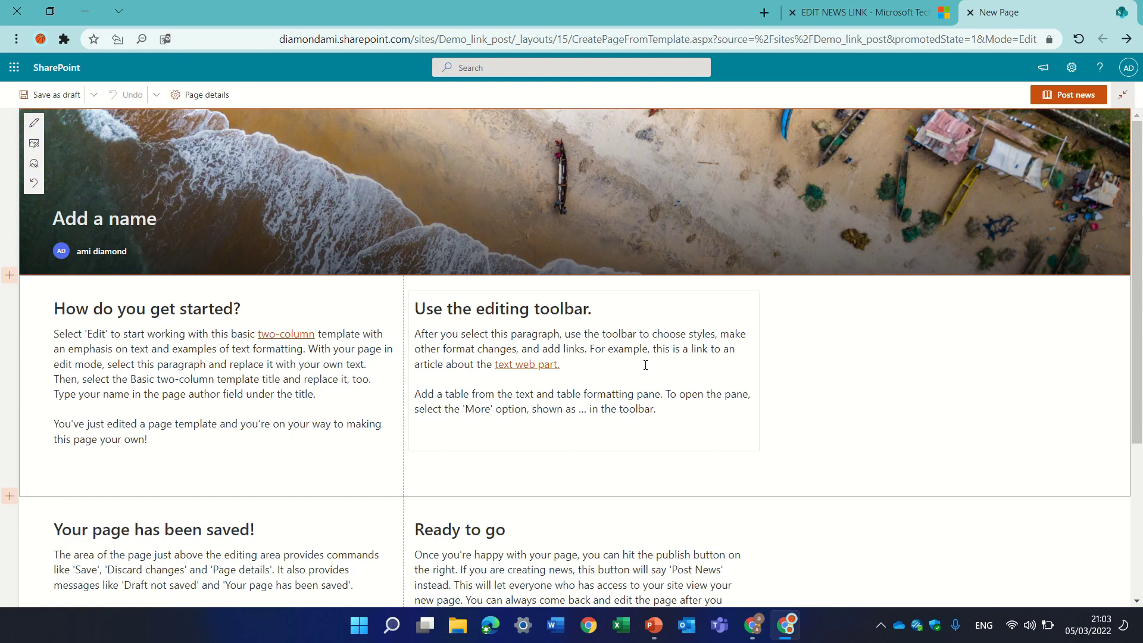
text(sss)
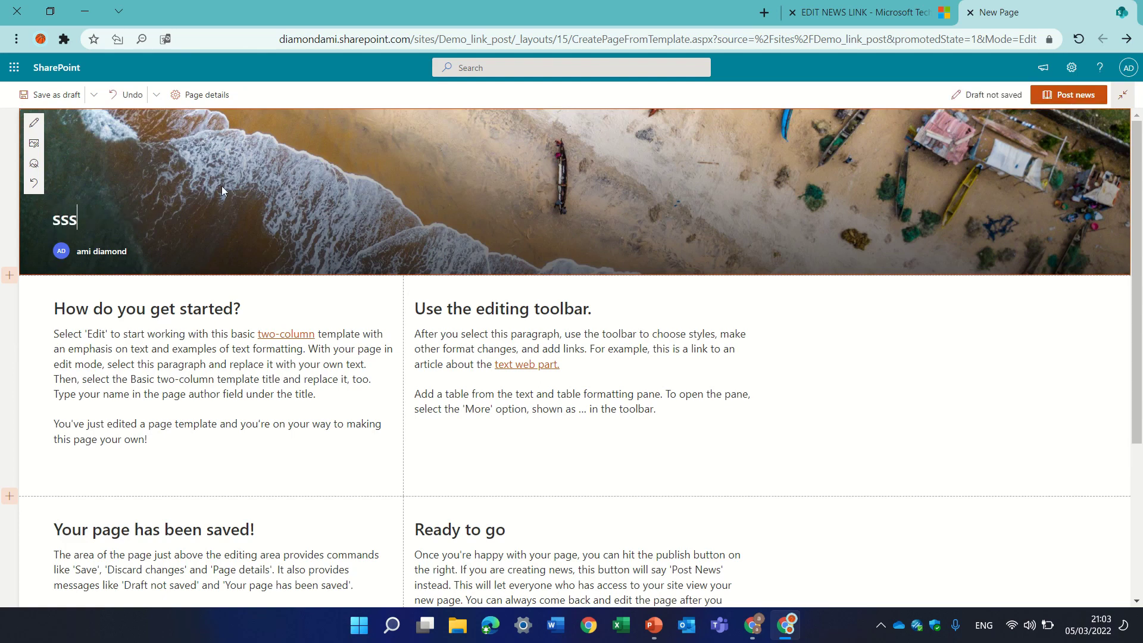
click(1075, 96)
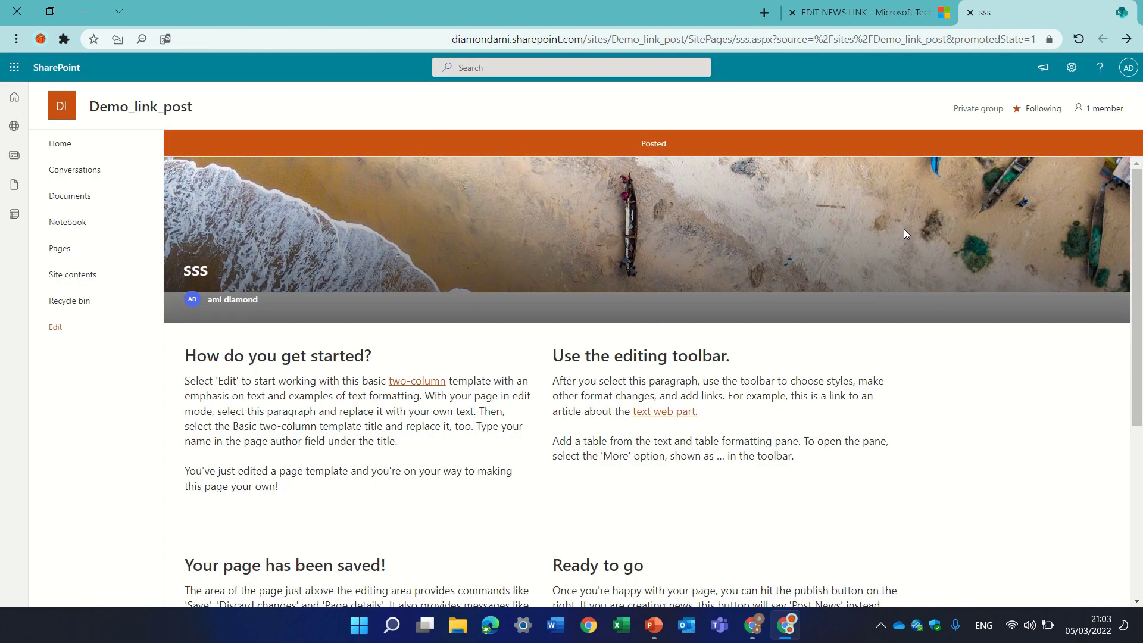
click(68, 148)
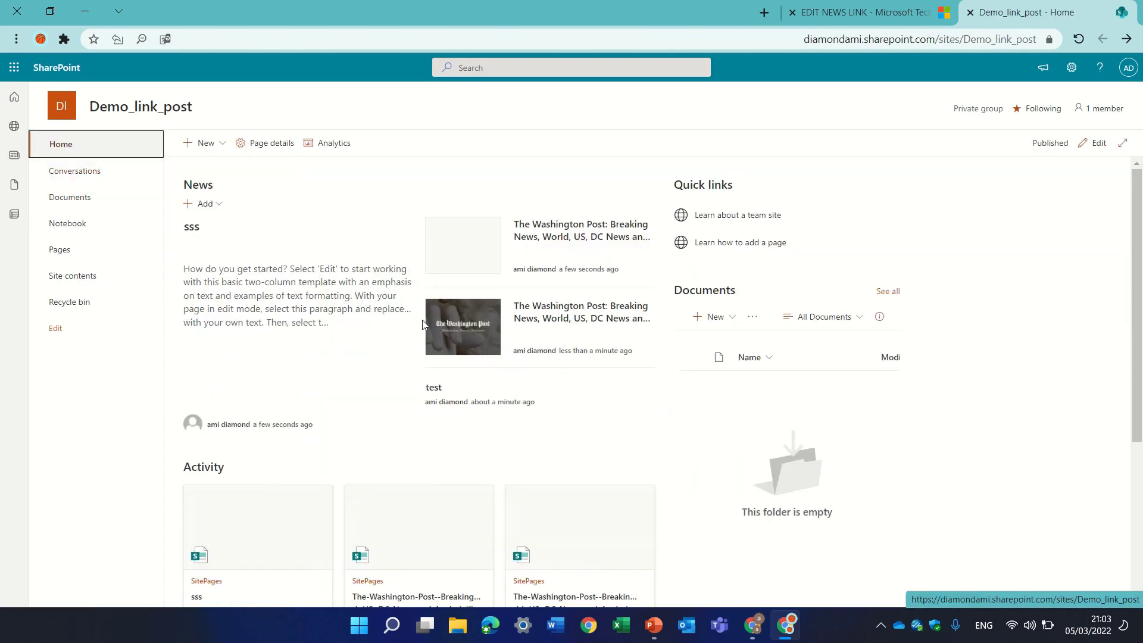
Step: Publish a Visual-template news post titled 'dddddd' and return to the site home page
click(201, 204)
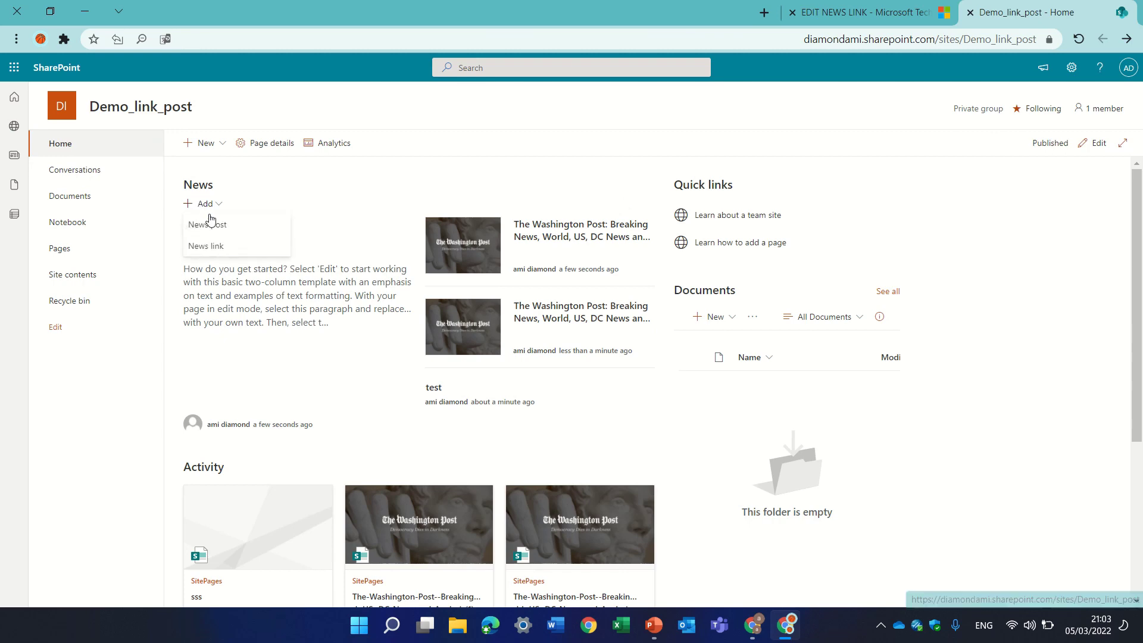
click(238, 227)
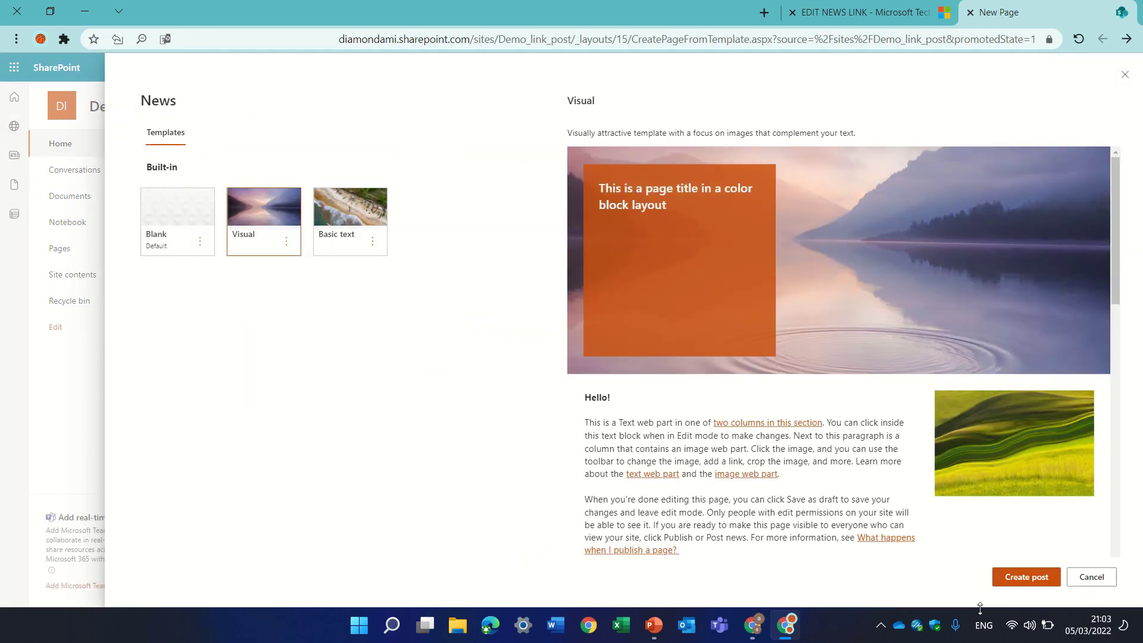
click(1034, 577)
text(ddd)
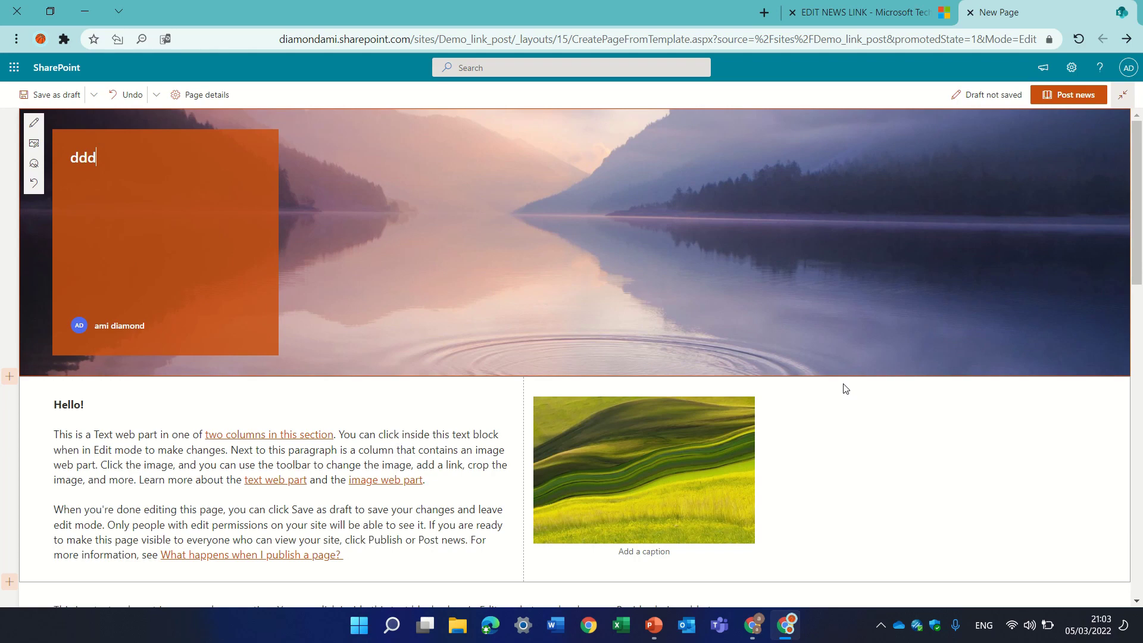
text(dddd)
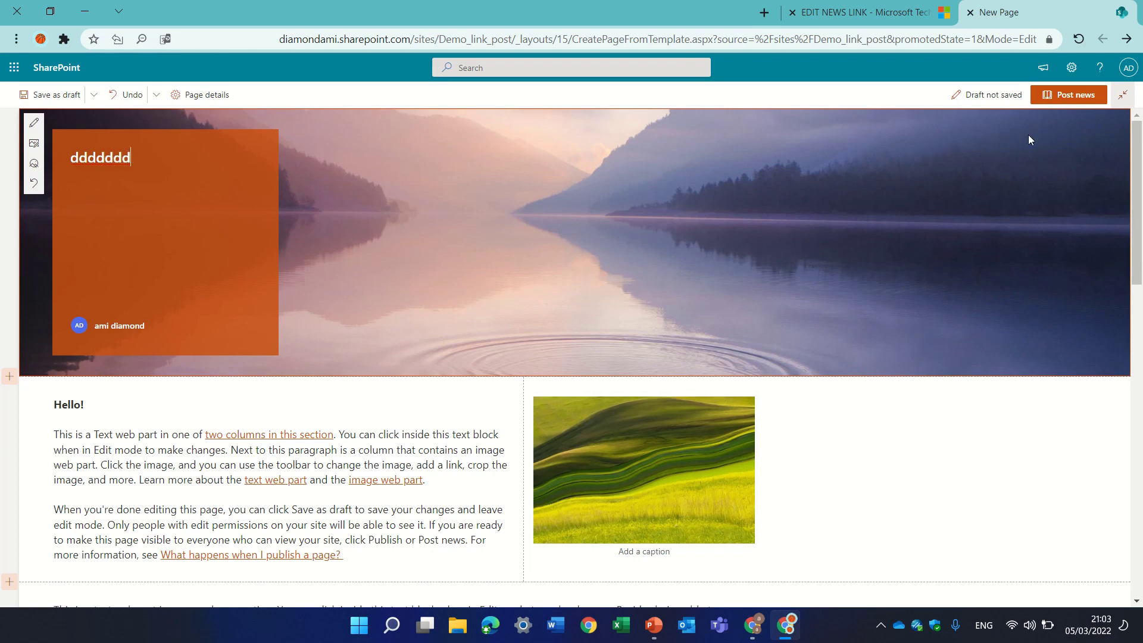
click(1080, 94)
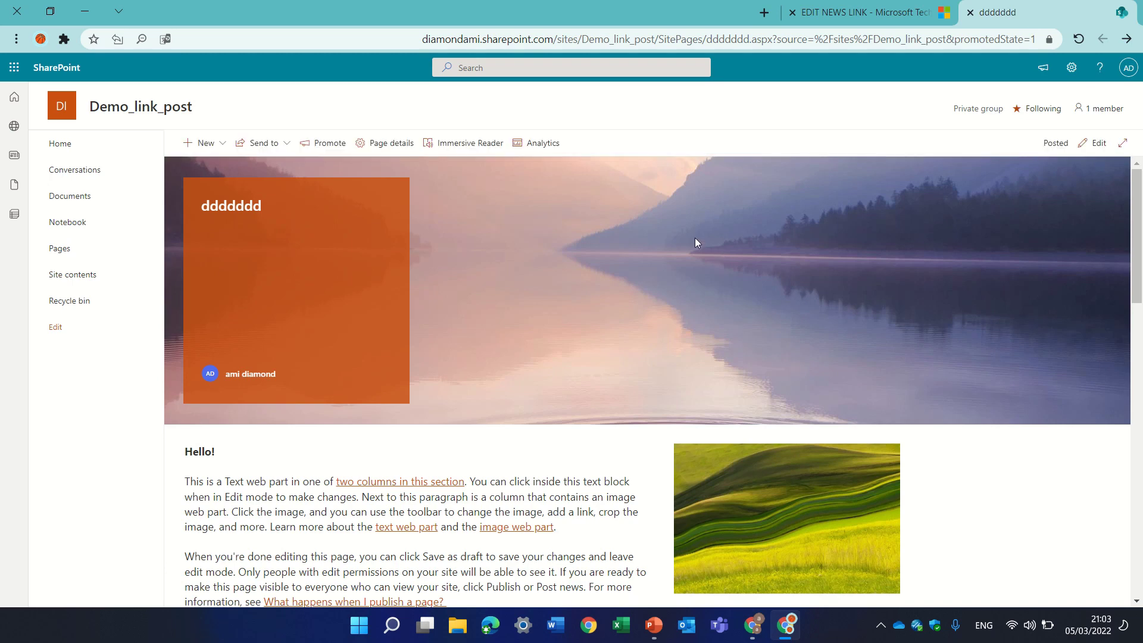
click(76, 150)
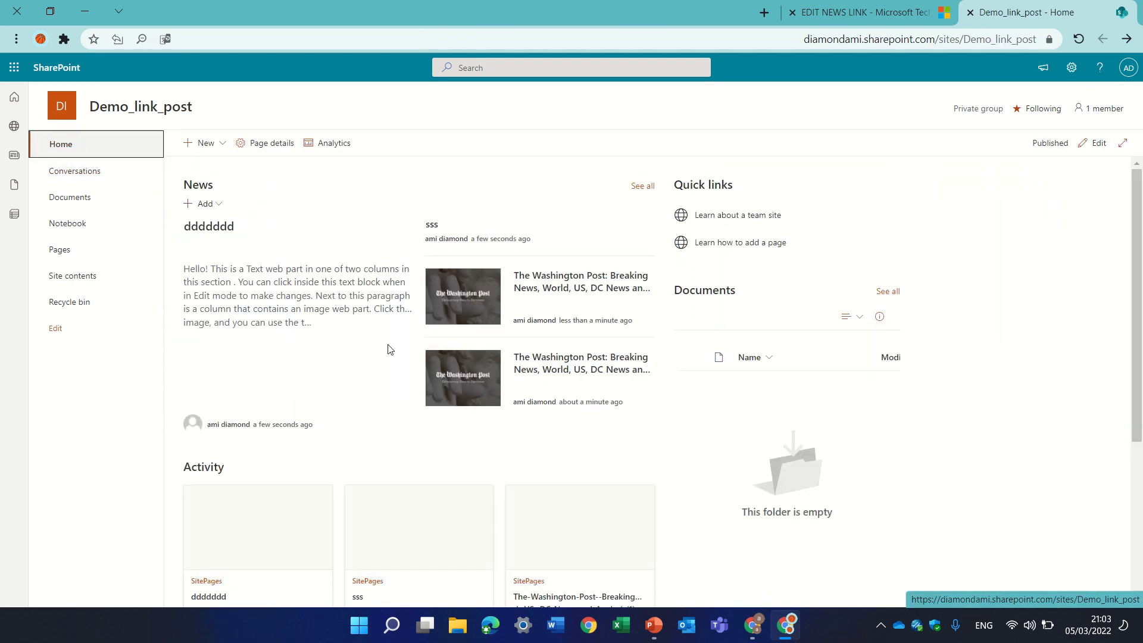
Step: Open the Washington Post news link from See all news and dismiss the Next steps panel
click(643, 186)
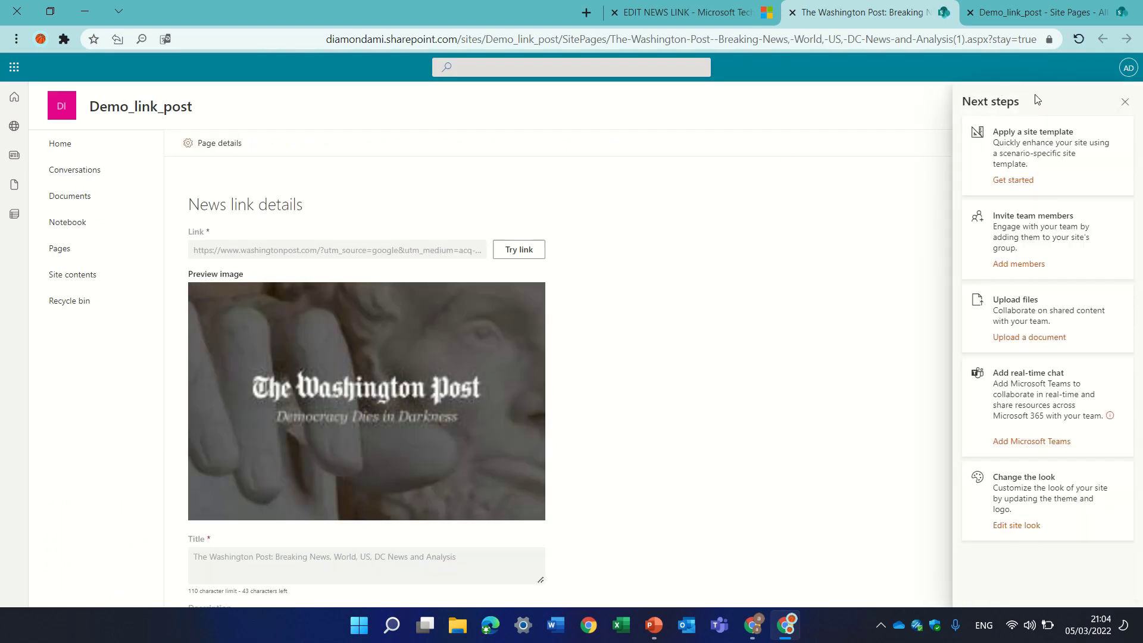
click(1125, 102)
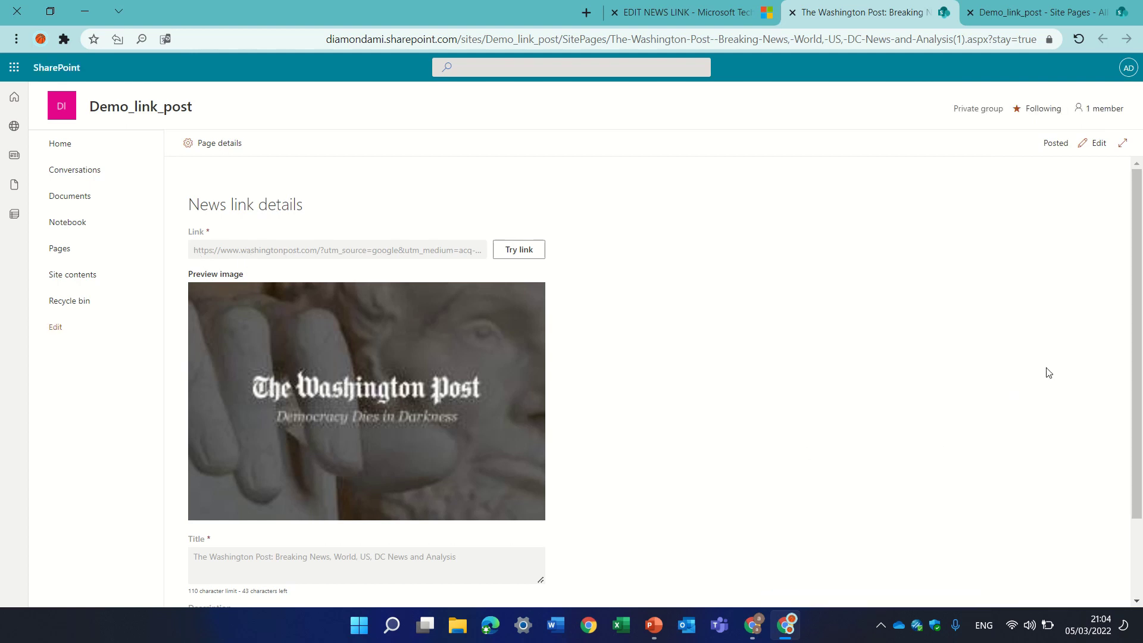
scroll(1101, 250, down, 1)
scroll(1119, 191, up, 1)
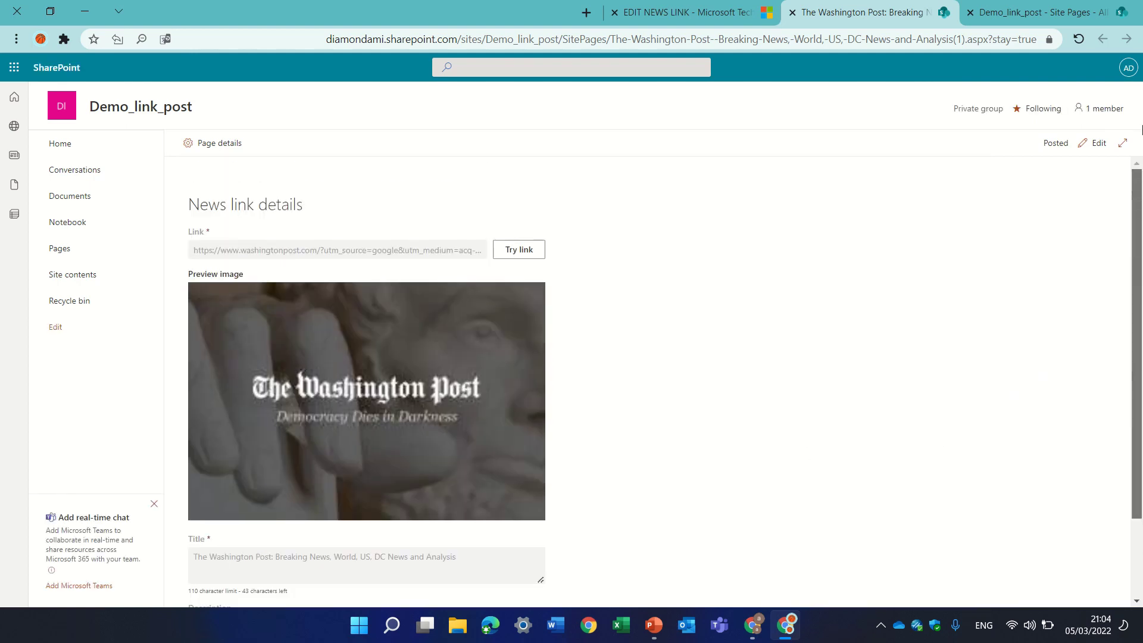
Step: Start editing the Washington Post link details, with the cursor at the end of the title
click(1097, 144)
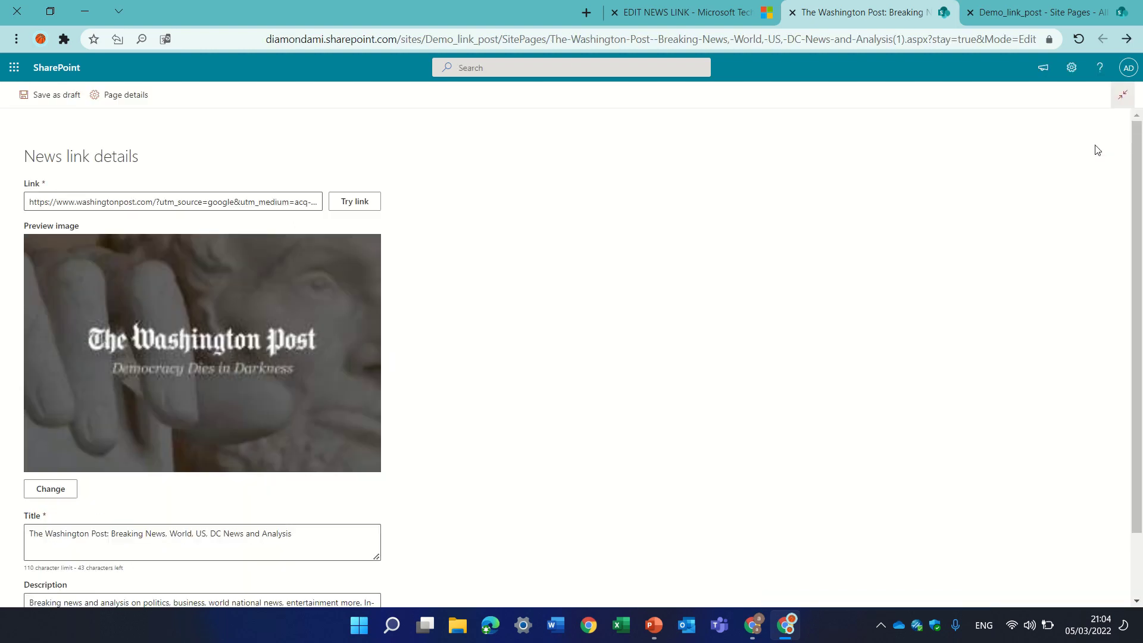
drag(299, 202, 27, 203)
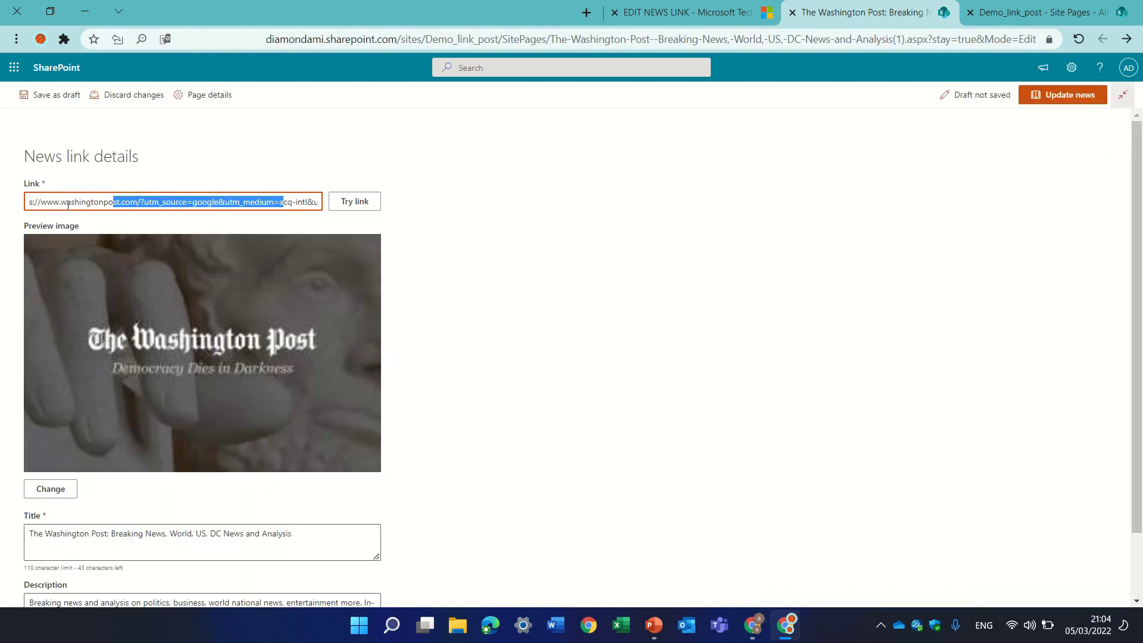
click(311, 540)
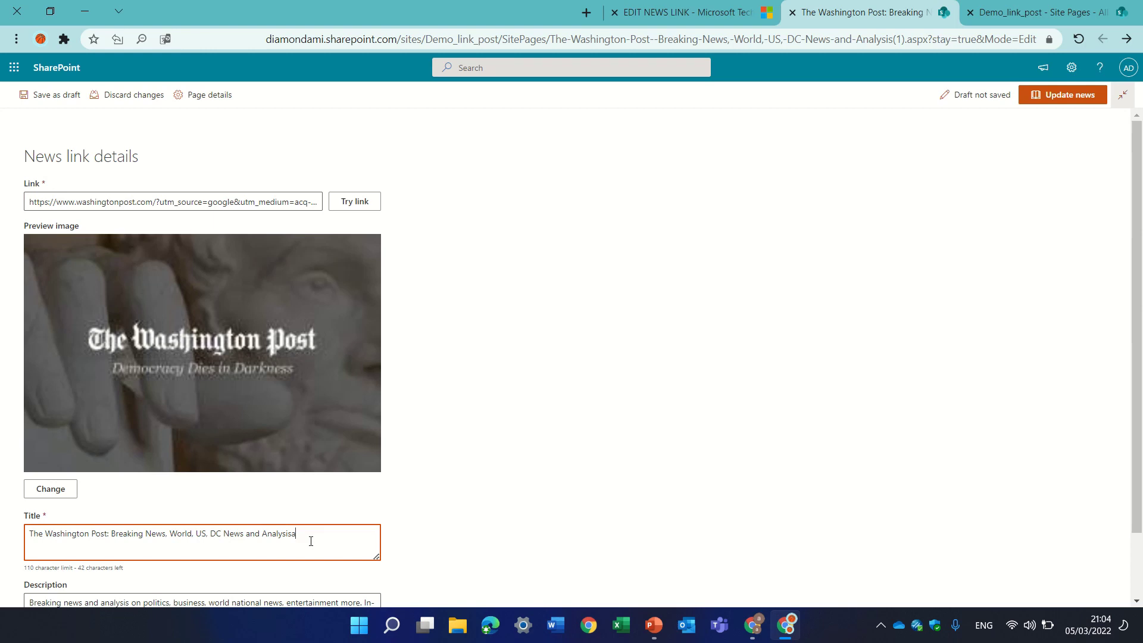
Step: Replace the preview image with the stock painting photo and update the news link
click(50, 489)
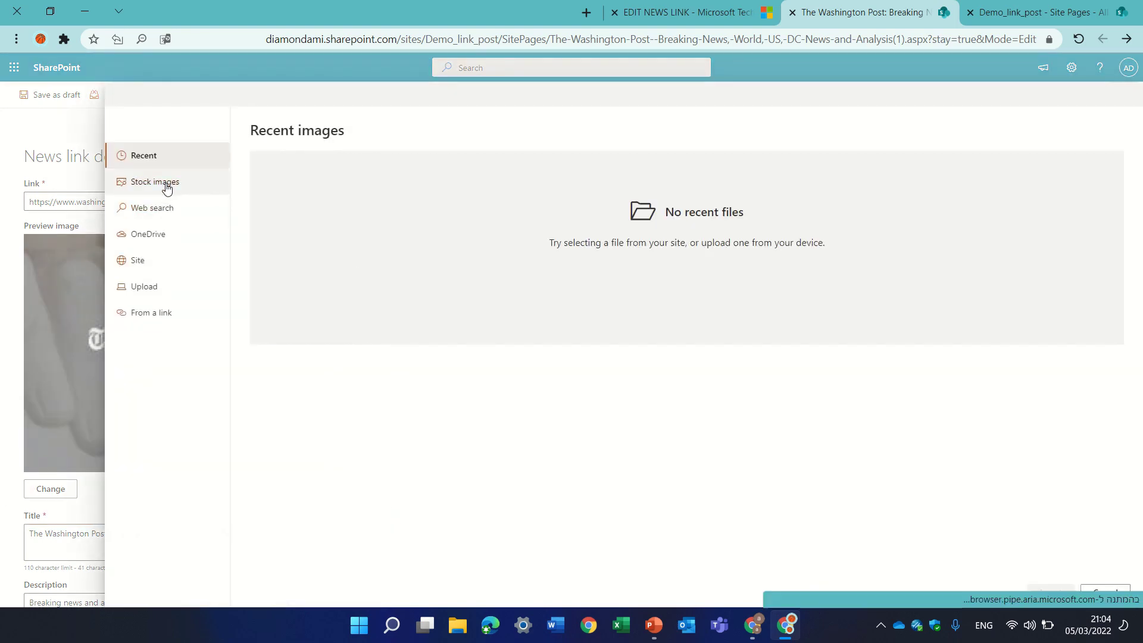
click(166, 189)
click(418, 249)
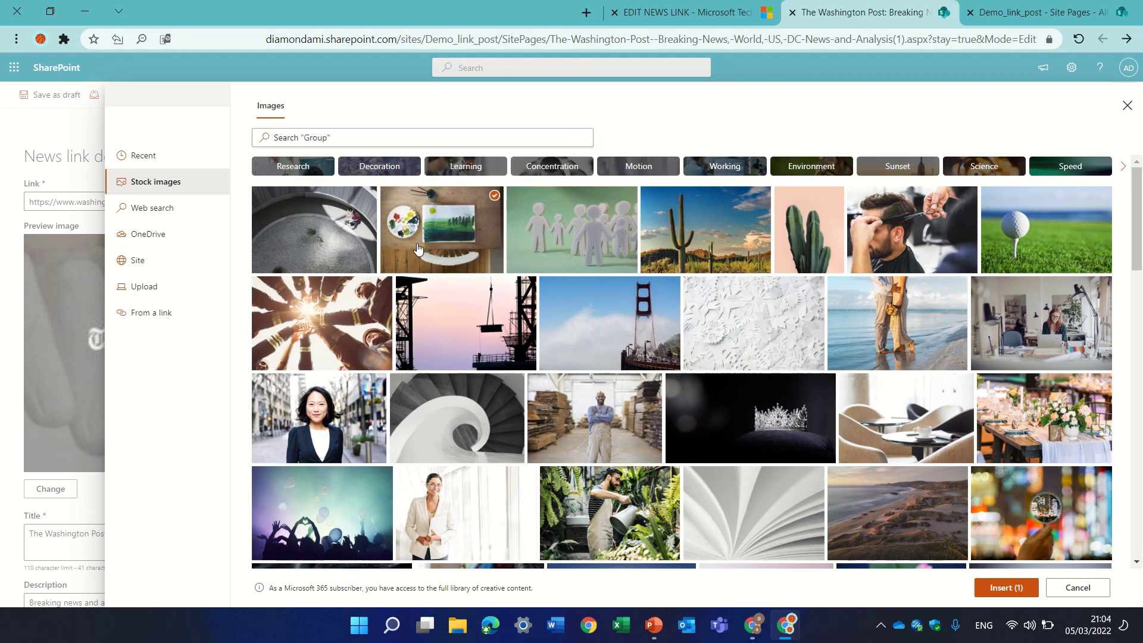
click(1004, 587)
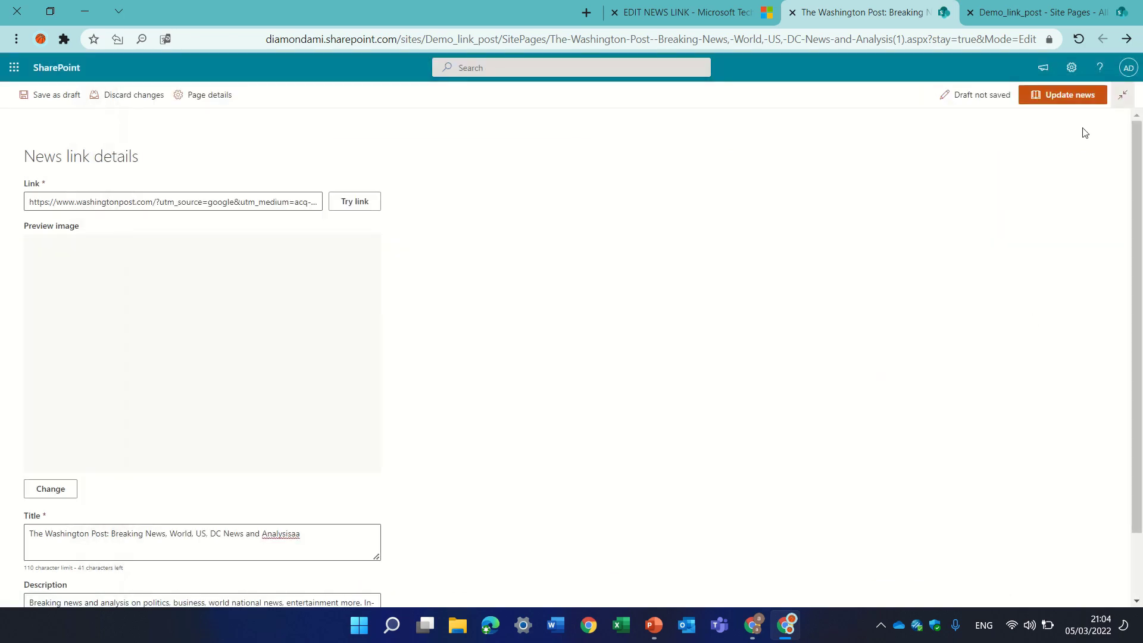
click(1065, 95)
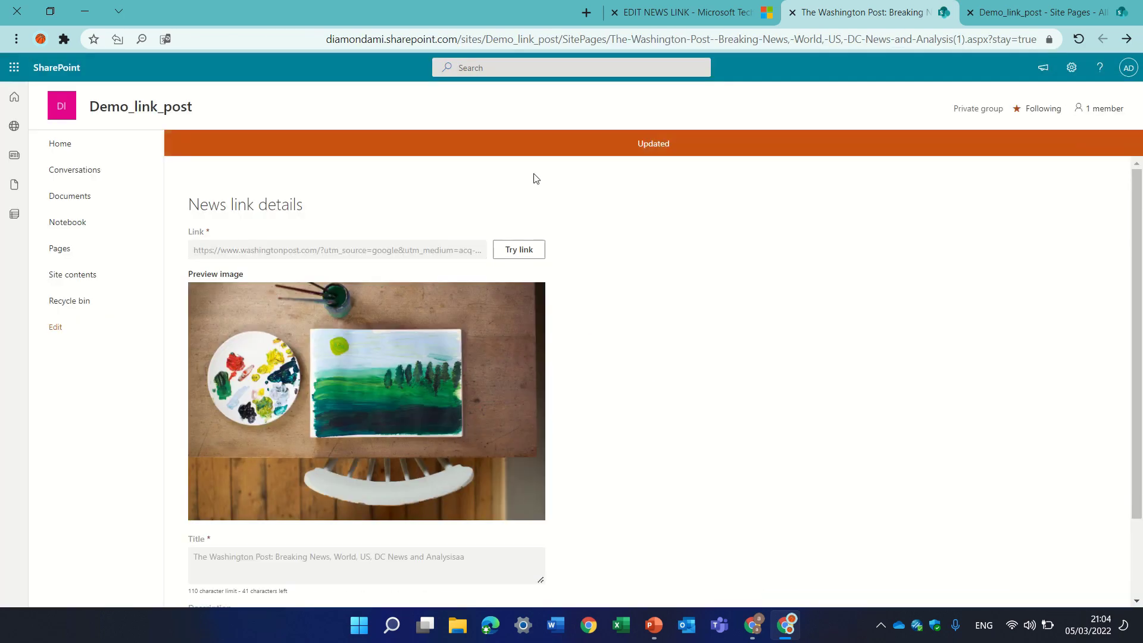
click(1128, 40)
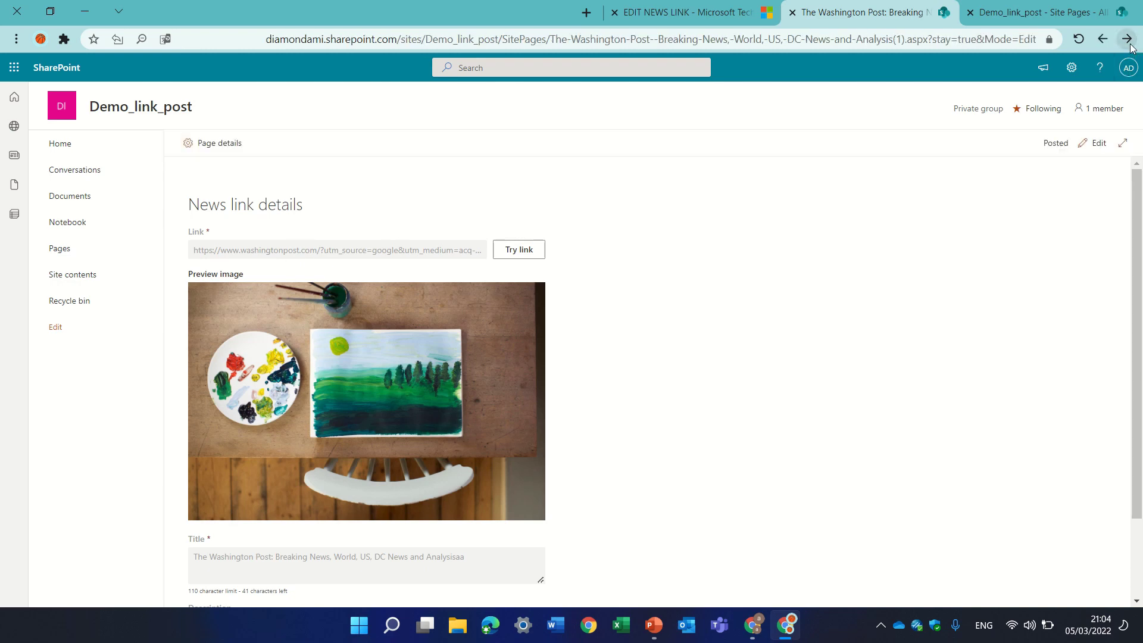
click(1128, 39)
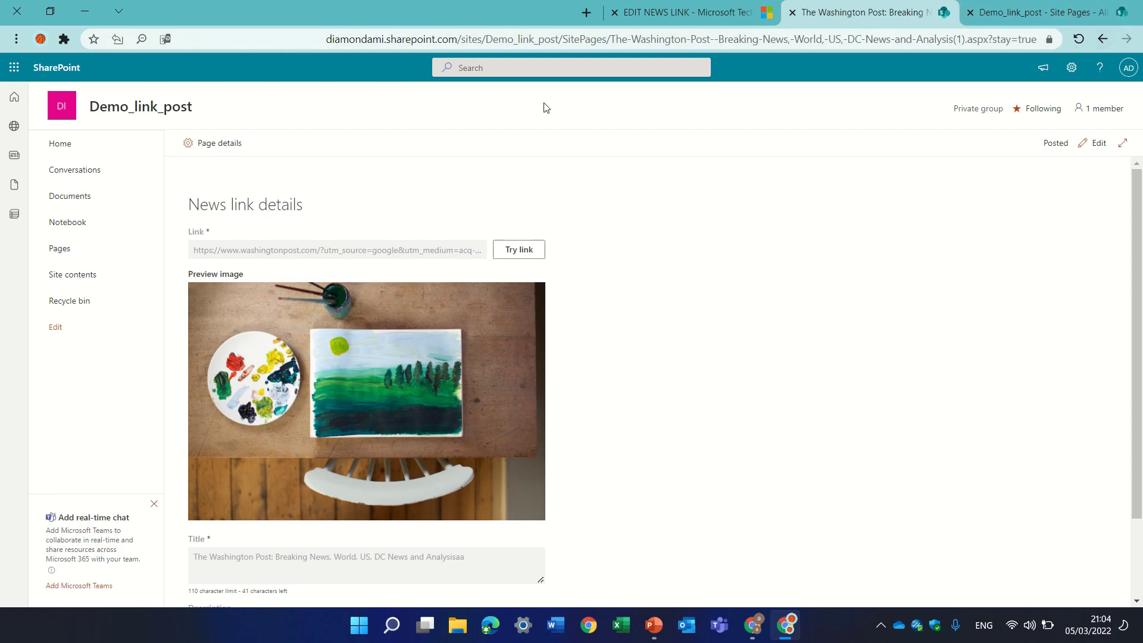
Step: Open the Washington Post page from the Site Pages library via Home and Pages
click(71, 146)
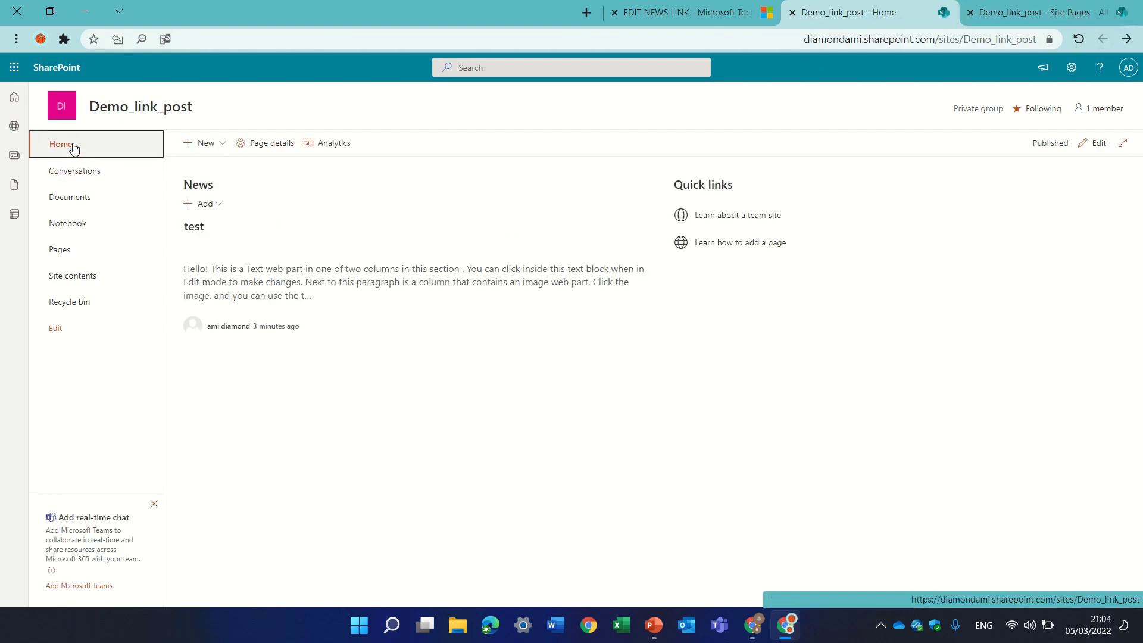
click(60, 250)
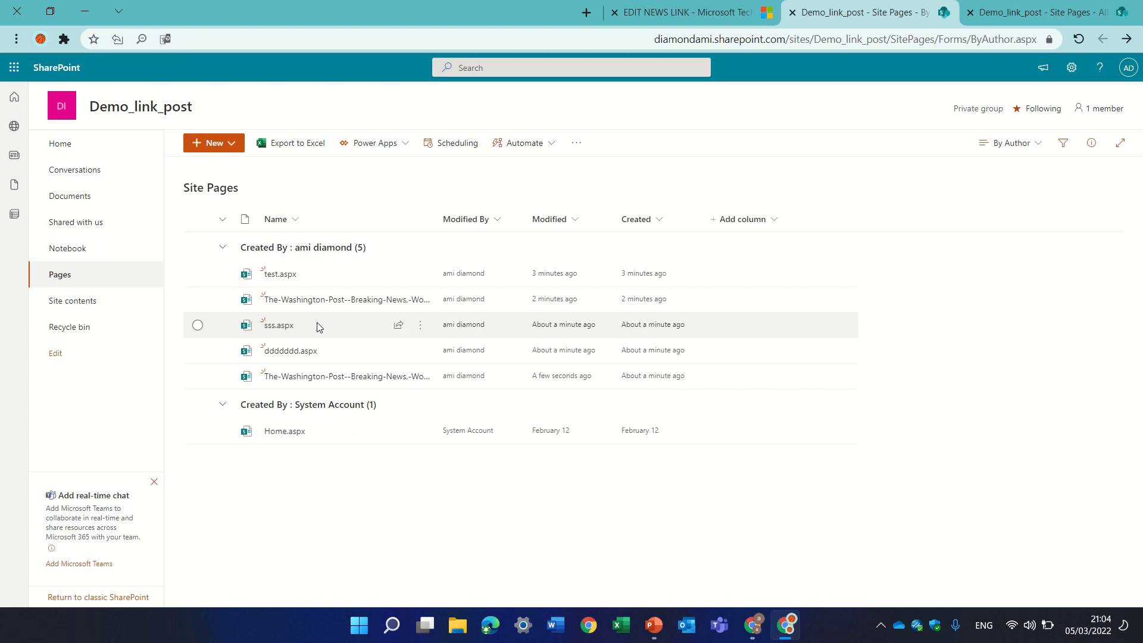
click(344, 304)
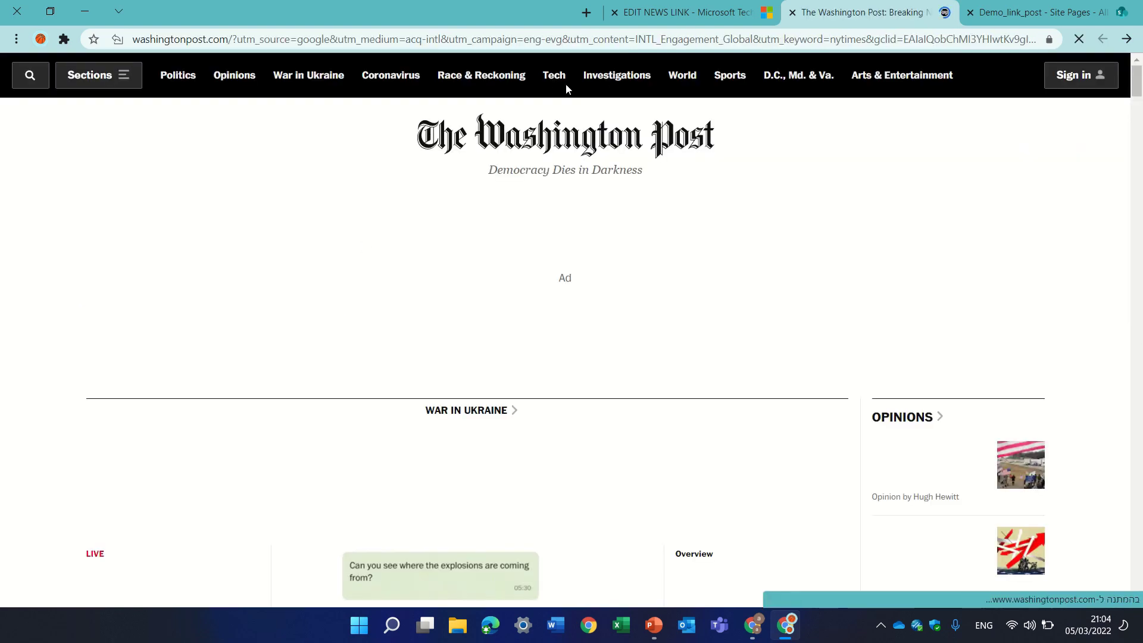
Step: Close the Washington Post browser tab
click(791, 13)
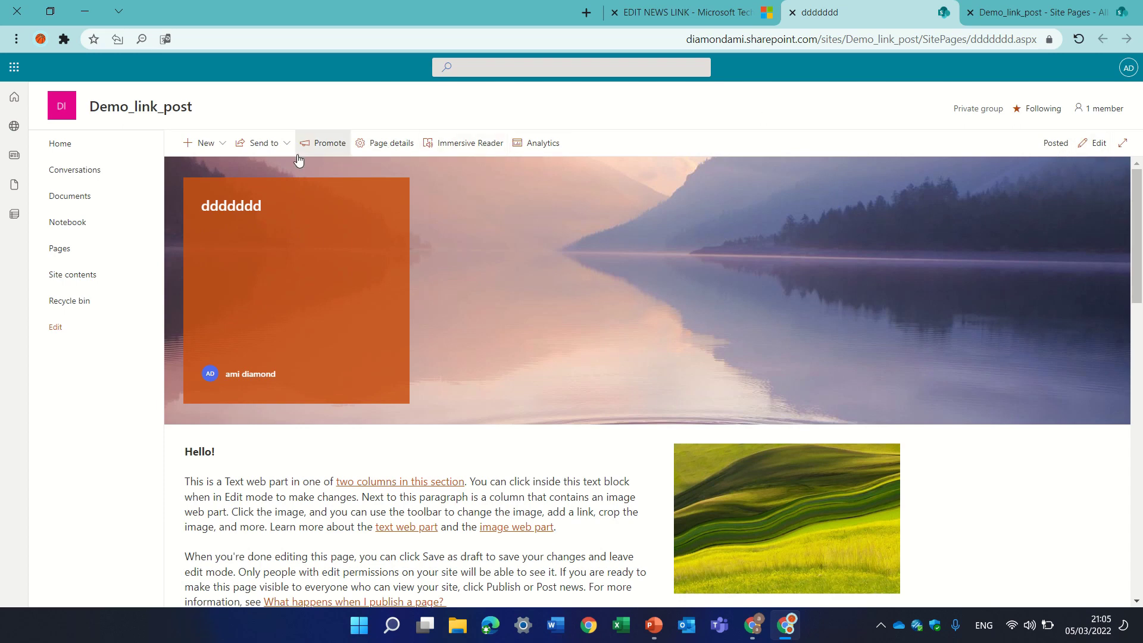
Step: Go to the Demo_link_post home page, then open and dismiss the News Add options
click(77, 153)
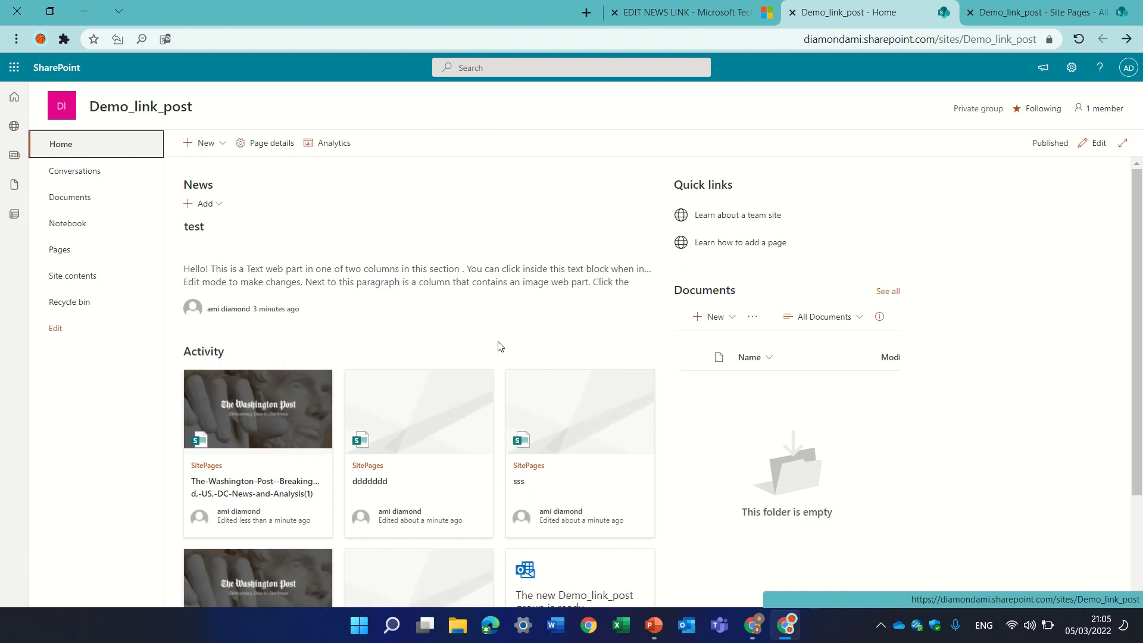
click(214, 205)
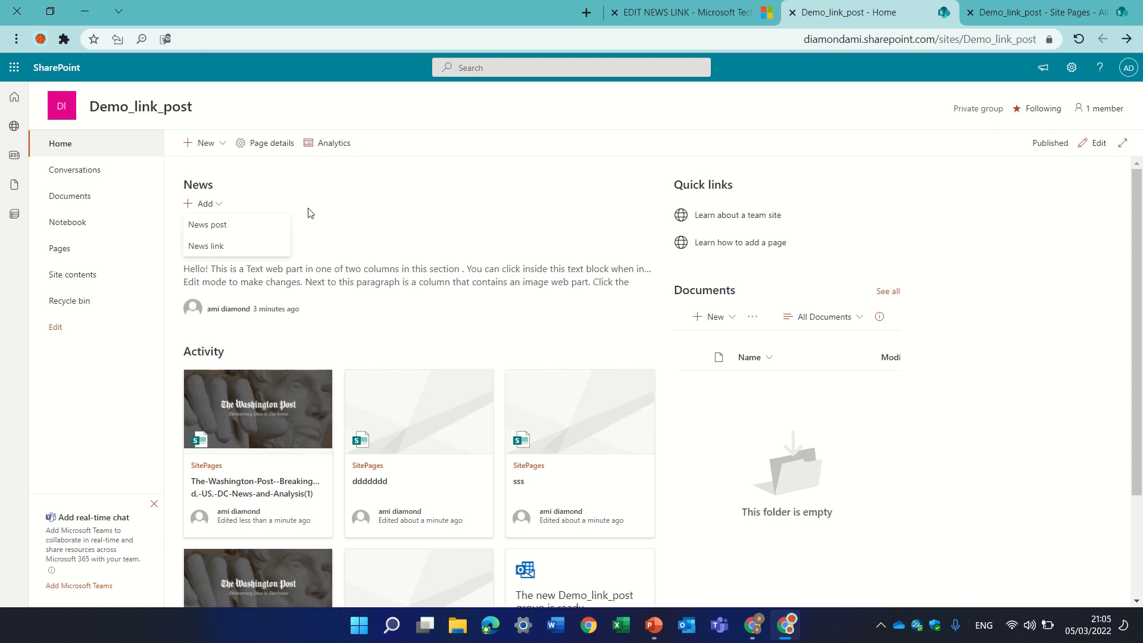
click(429, 200)
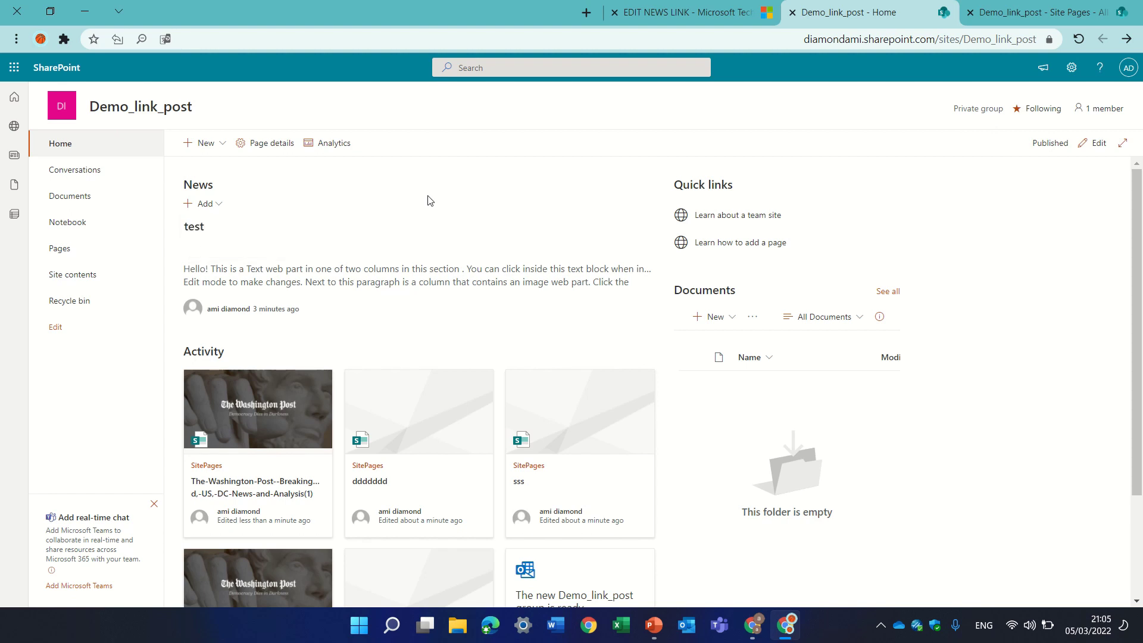